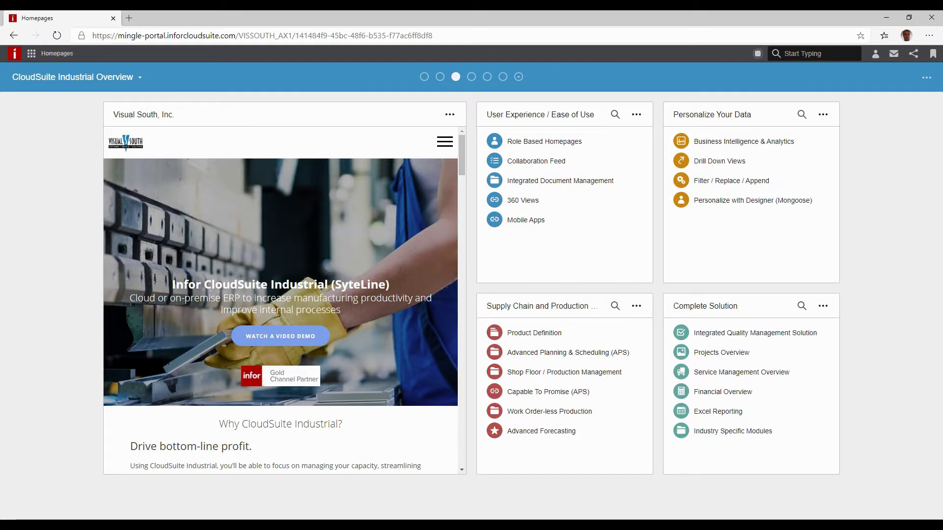
# Launch Shop Floor Control (Factory Track) from the Shop Floor / Production Management topics
pyautogui.click(520, 376)
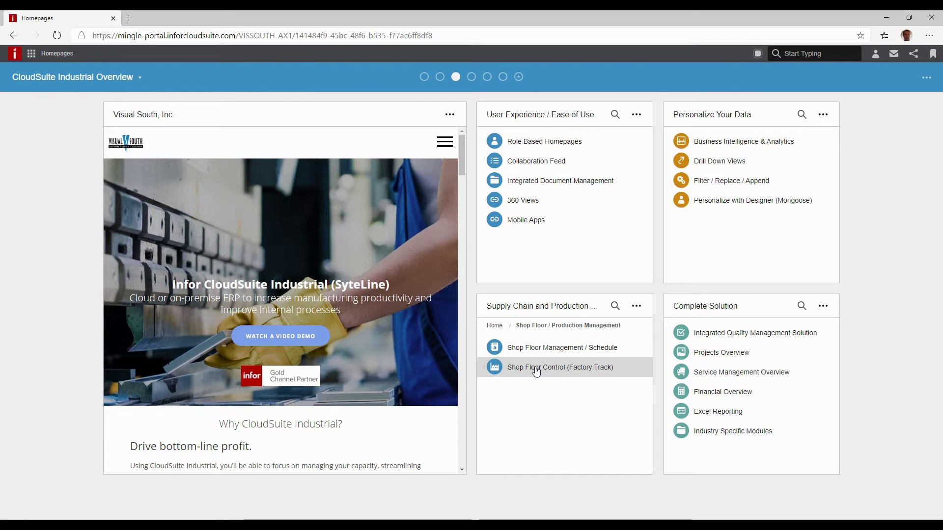
pyautogui.click(541, 368)
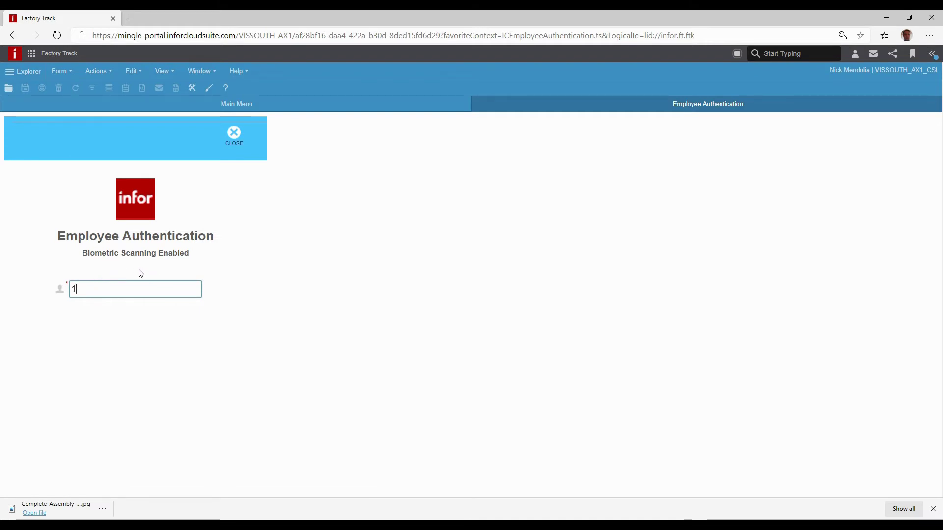
pyautogui.press('Return')
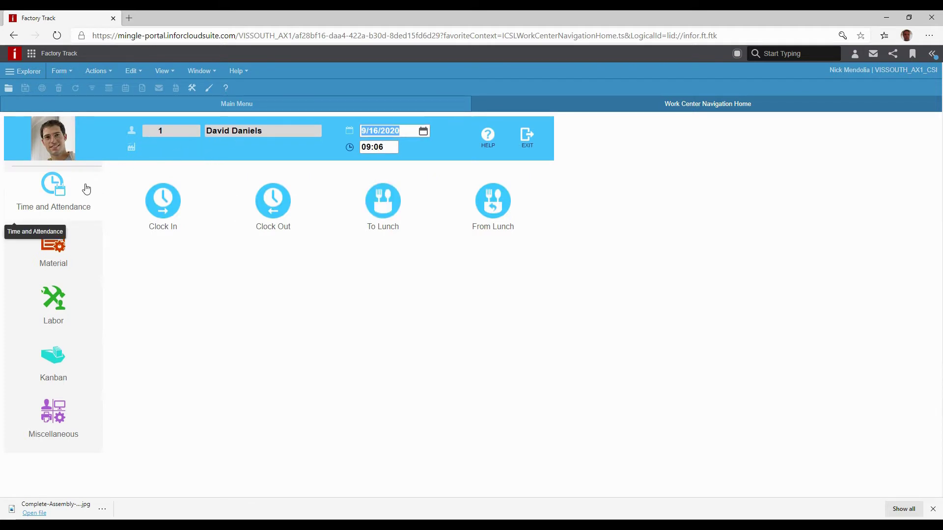
pyautogui.click(155, 204)
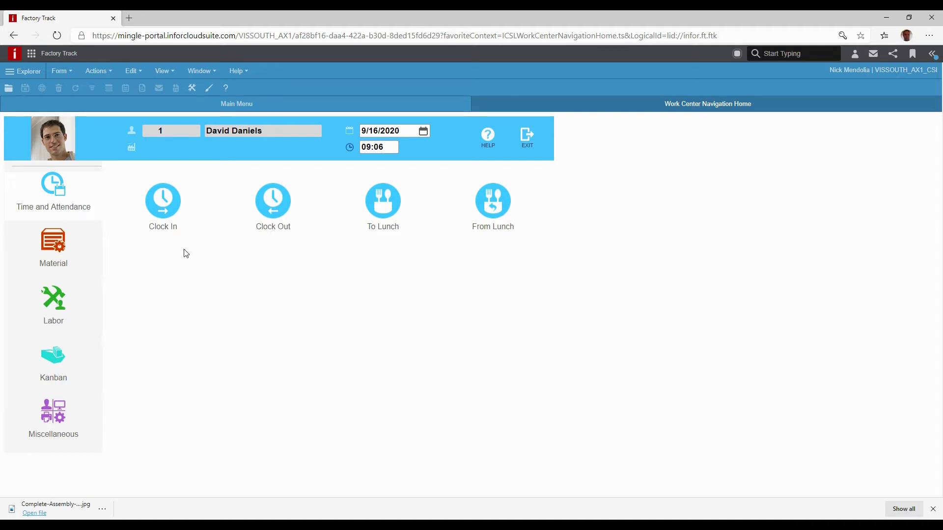
pyautogui.click(89, 106)
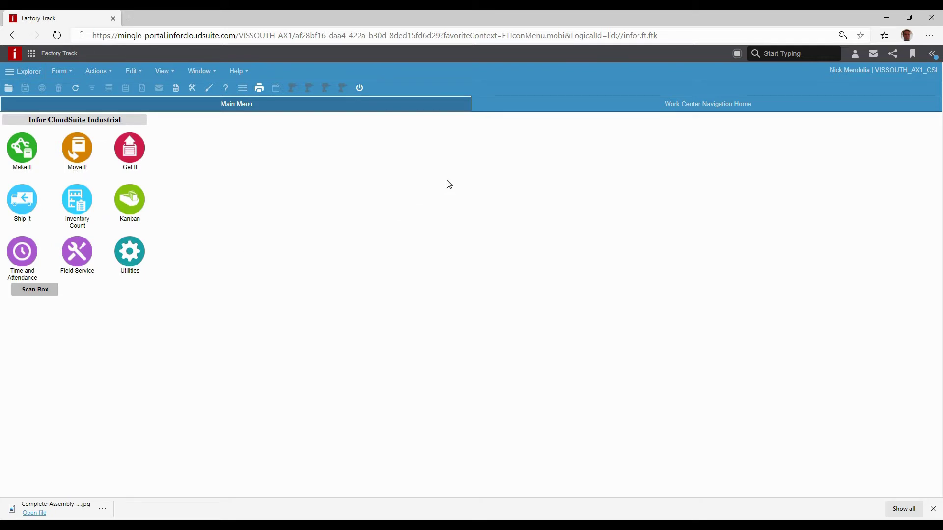
pyautogui.click(609, 107)
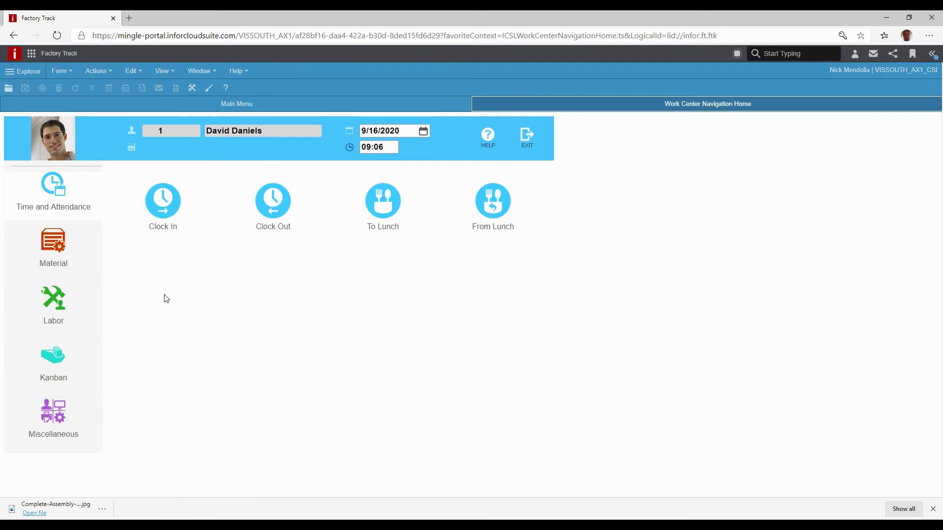
# Open the Work Center tile under Labor for resource group AS-500-LRG
pyautogui.click(53, 301)
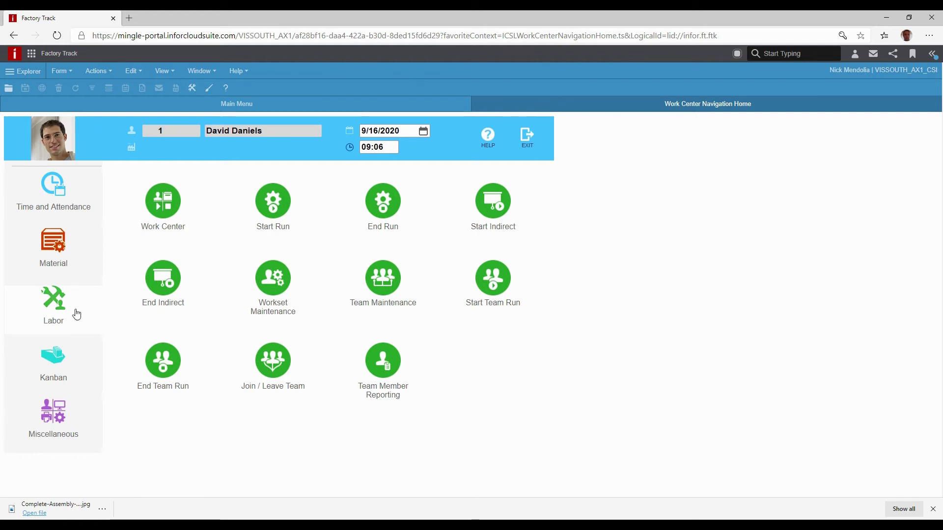
pyautogui.click(162, 200)
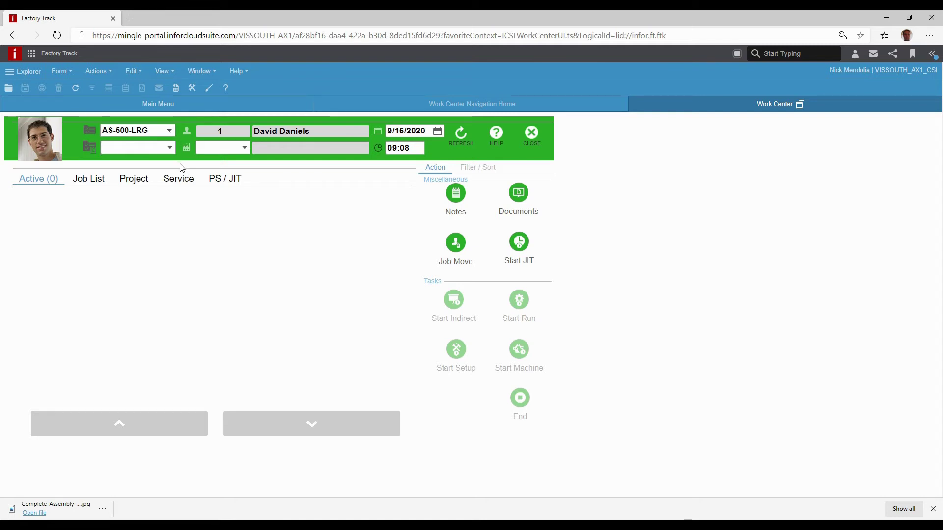
# Show the Job List and open the Assembly Instructions notes for job DJ00000365
pyautogui.click(101, 181)
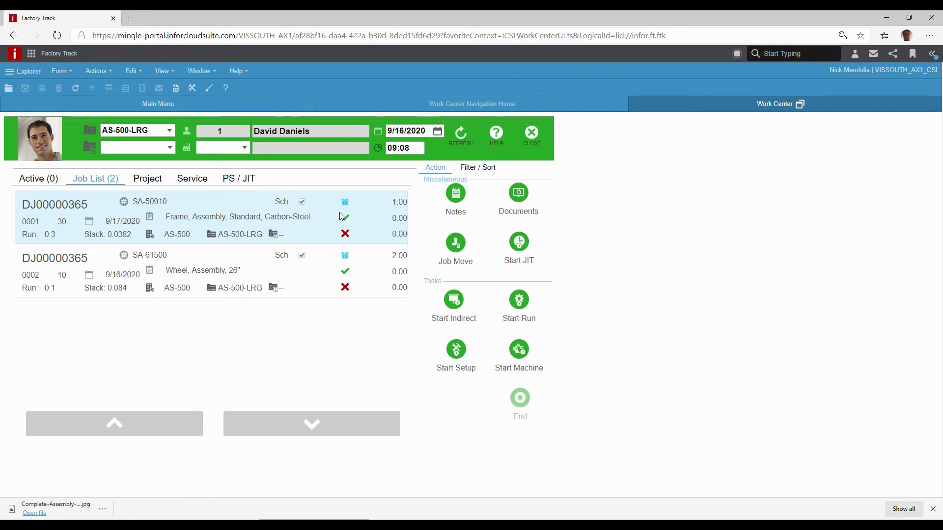
pyautogui.click(455, 193)
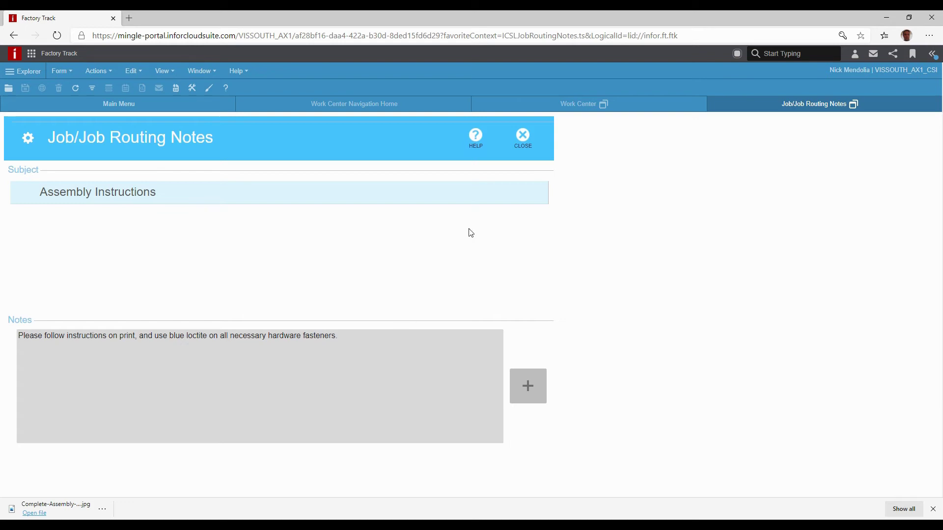
# Close the Job/Job Routing Notes for job DJ00000365
pyautogui.click(522, 136)
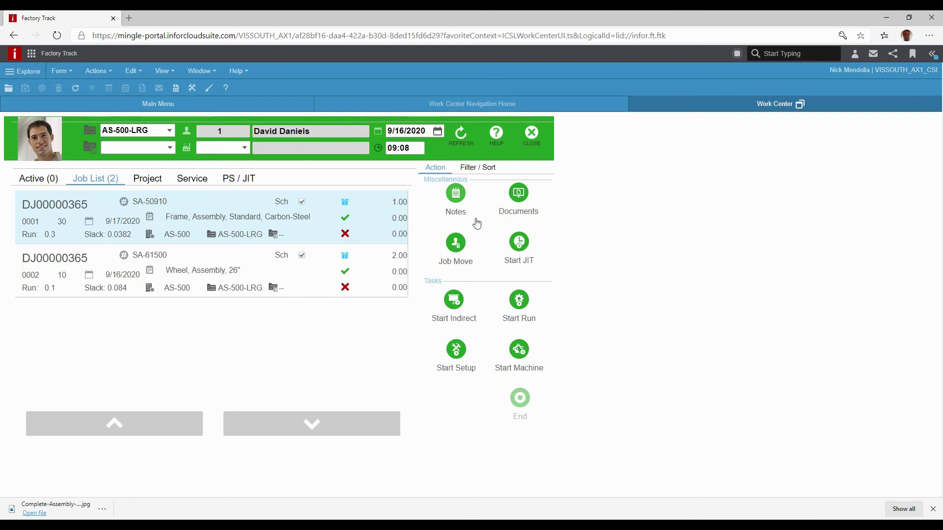
pyautogui.click(518, 194)
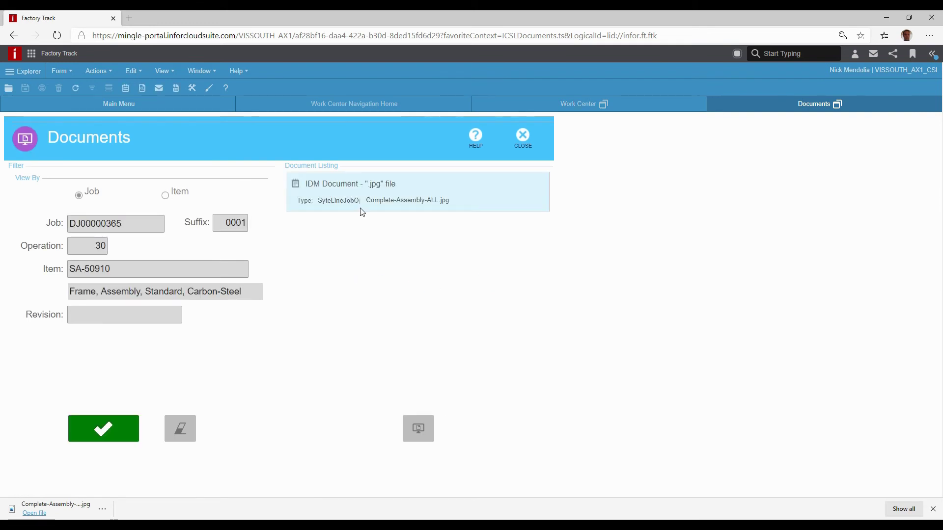
pyautogui.click(417, 427)
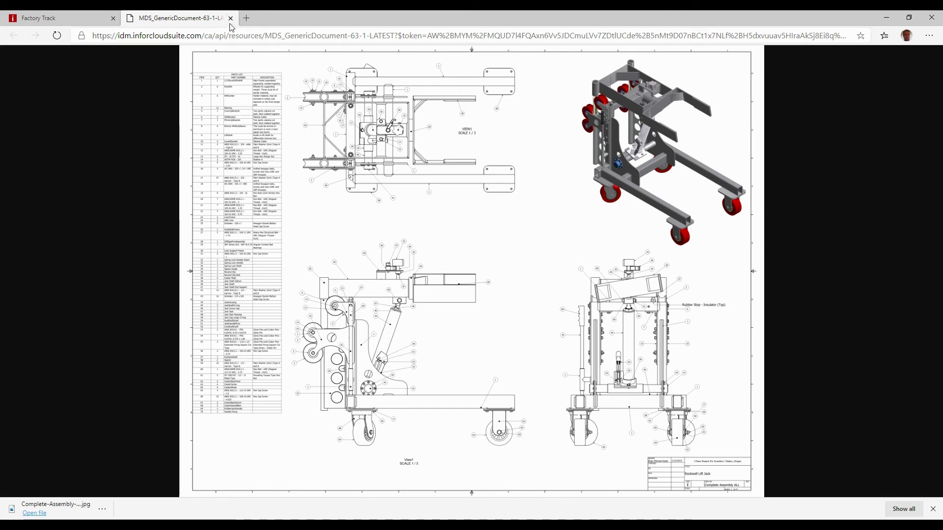
pyautogui.click(230, 19)
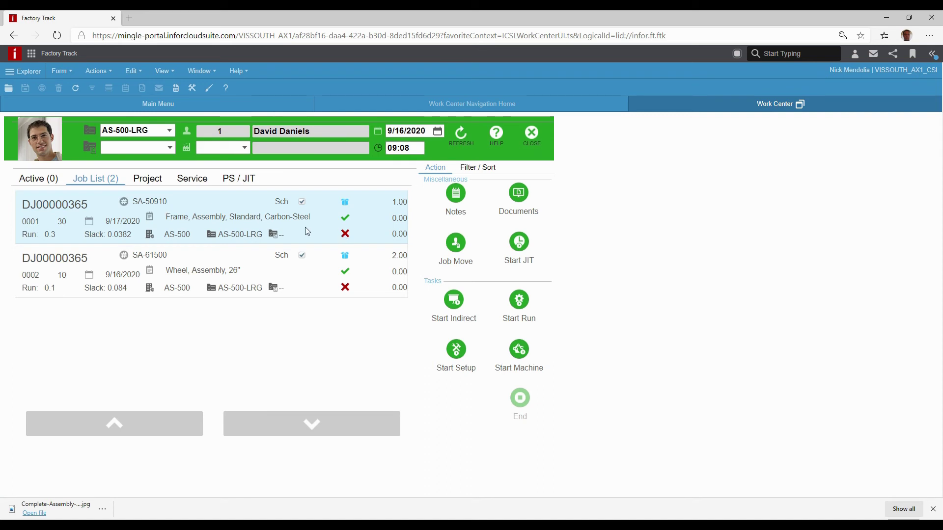
# Toggle between the Wheel and Frame assembly jobs, then leave the Work Center screen
pyautogui.click(301, 278)
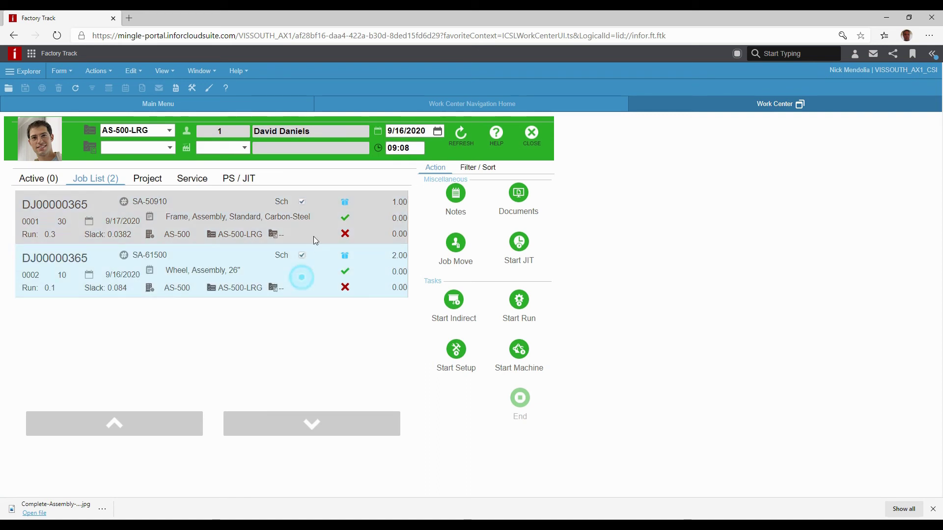
pyautogui.click(319, 213)
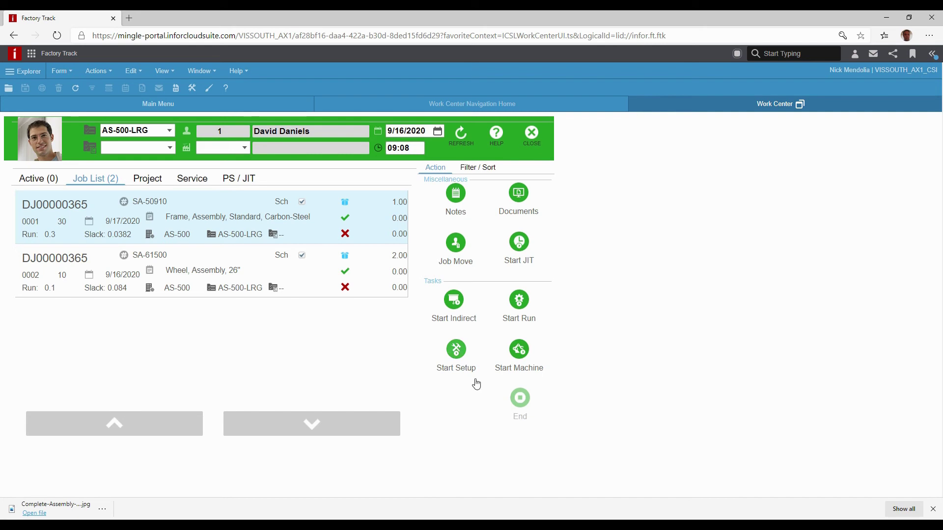
pyautogui.click(531, 133)
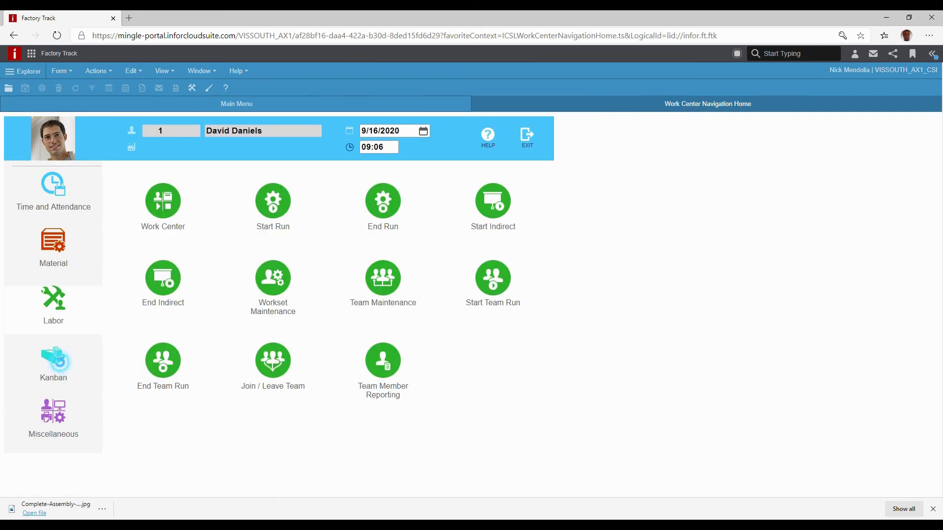
# Browse the Kanban and Miscellaneous categories, ending on the Material functions
pyautogui.click(58, 361)
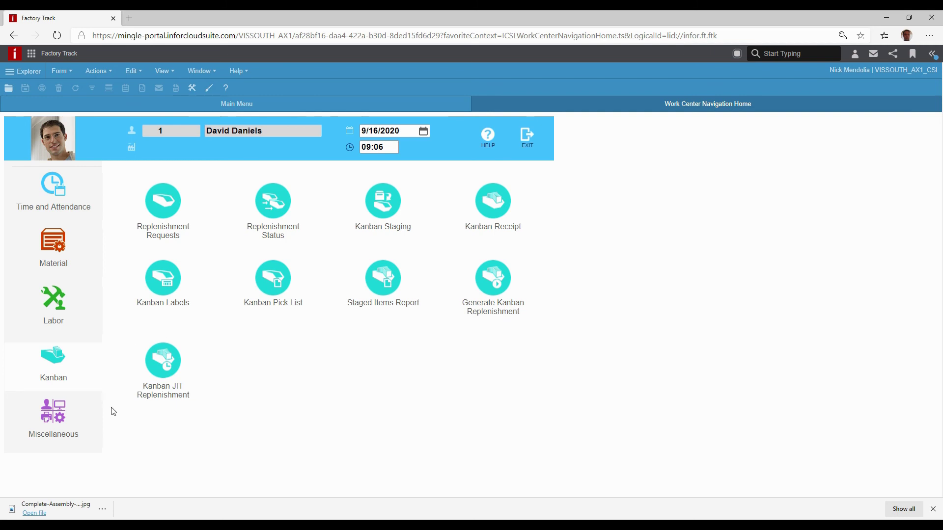
pyautogui.click(63, 414)
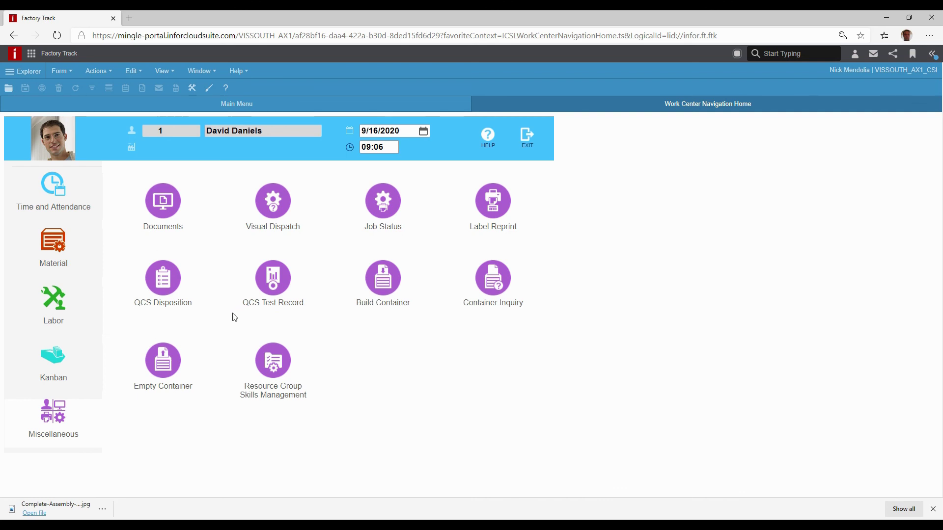
pyautogui.click(97, 239)
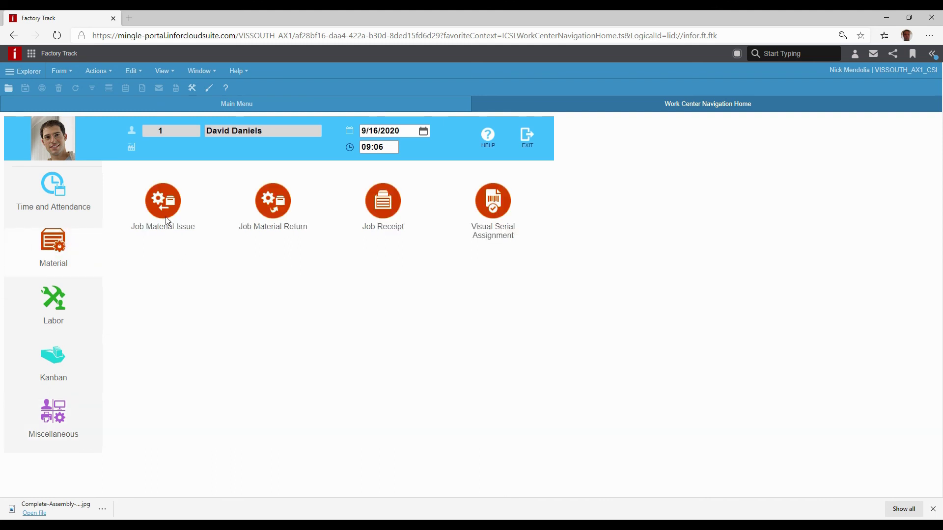